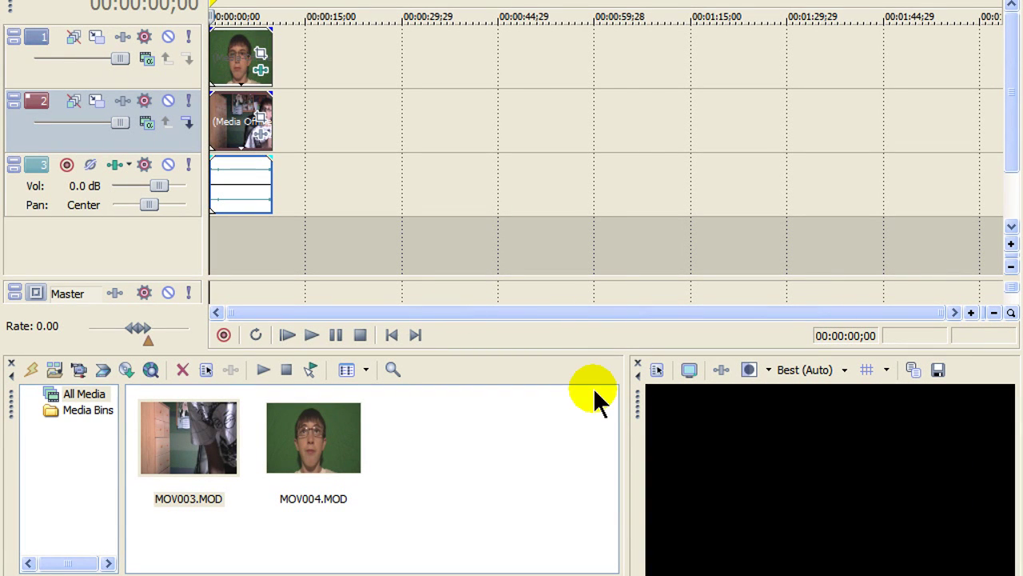
Scrub through the first few seconds of the composite and select the head and chair tracks
left_click(243, 145)
key("ctrl+Home")
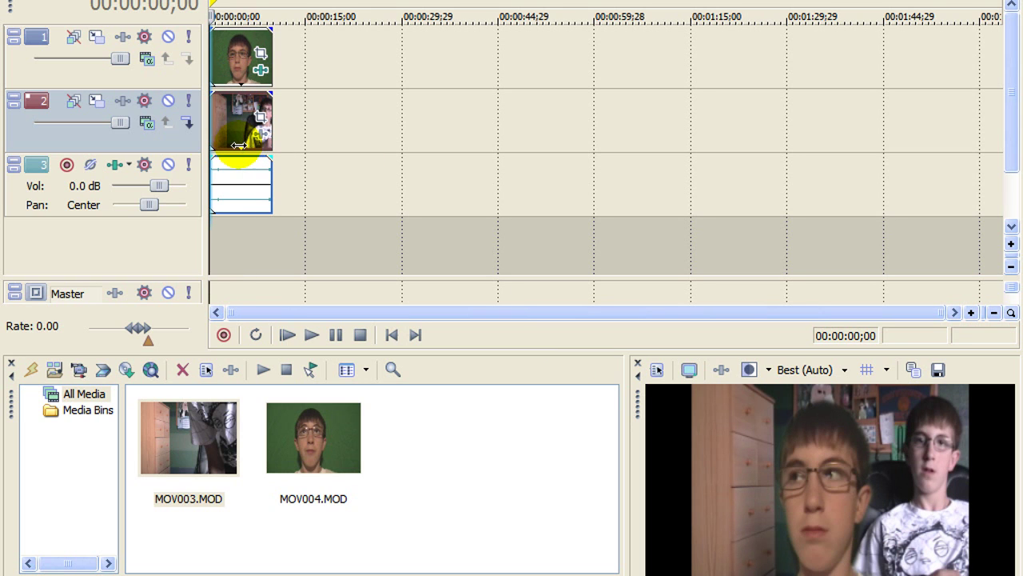
left_click_drag(238, 145, 192, 128)
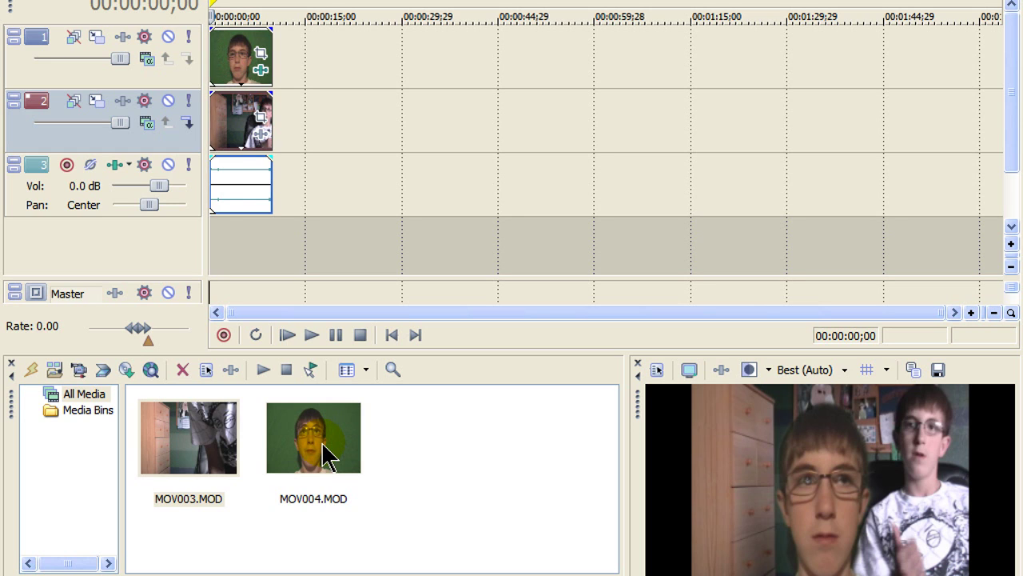
left_click(237, 82)
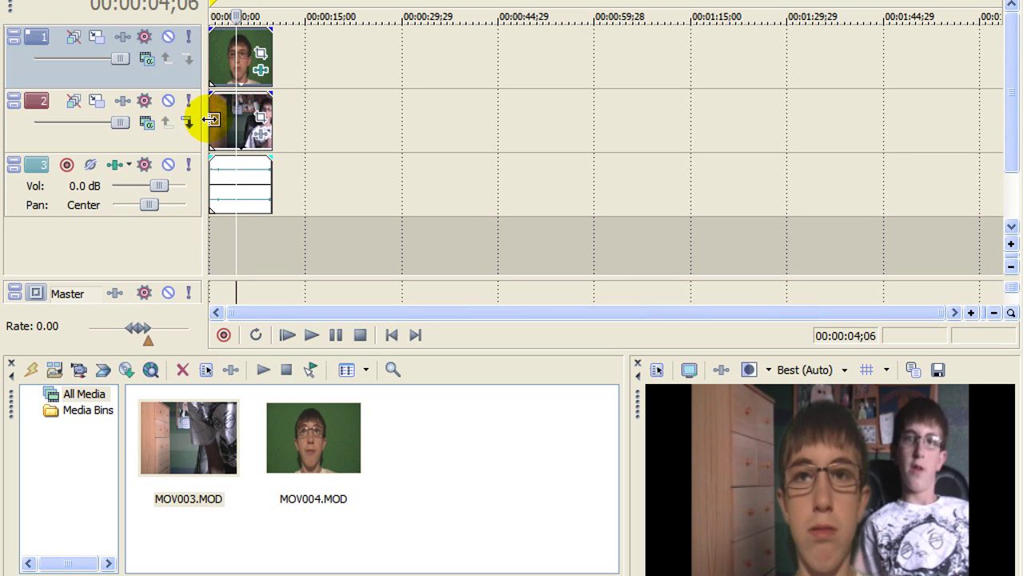
left_click(210, 119)
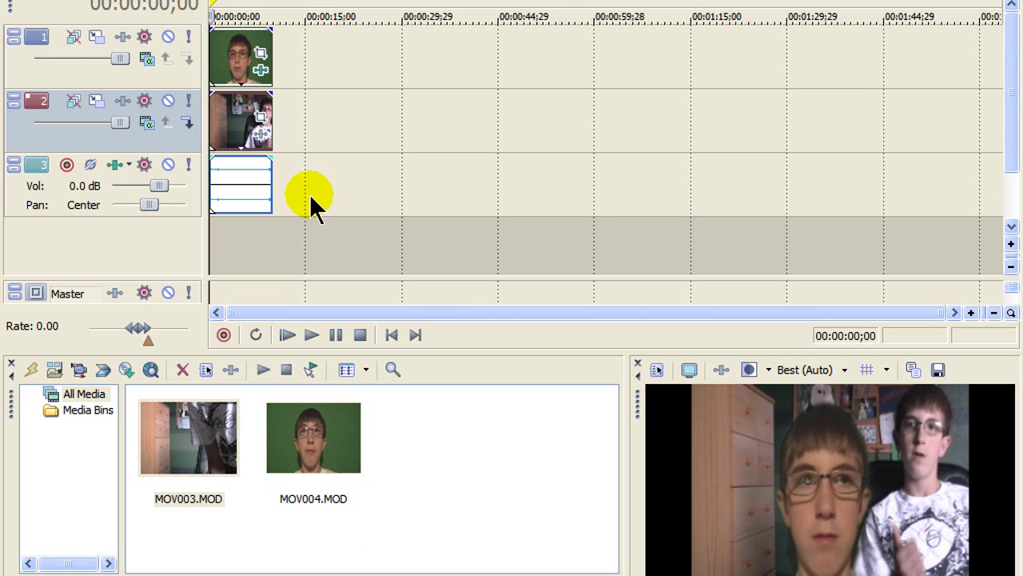
Add Sony Color Corrector to MOV004.MOD's plug-in chain after the Chroma Keyer
left_click(263, 72)
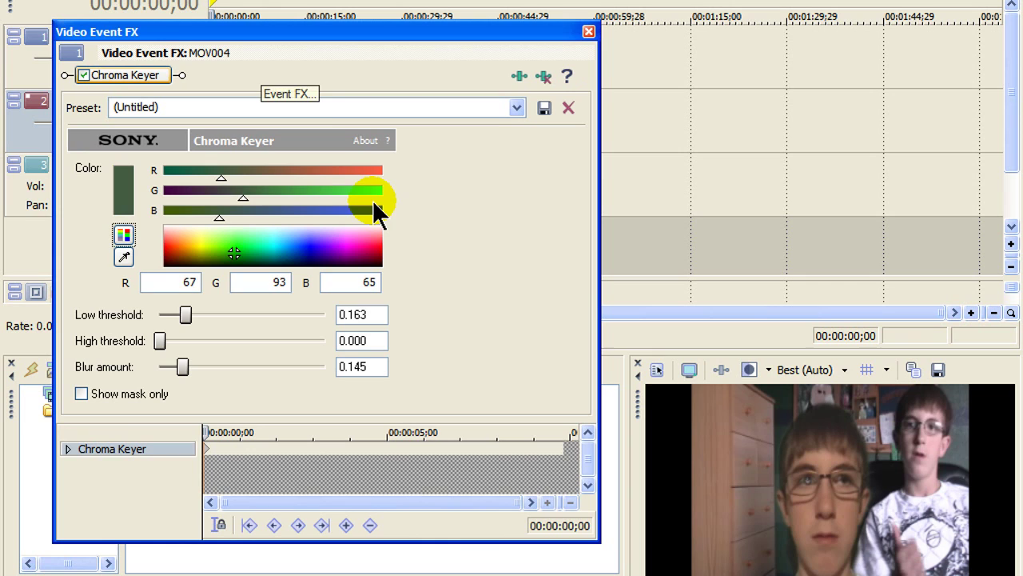
left_click(516, 77)
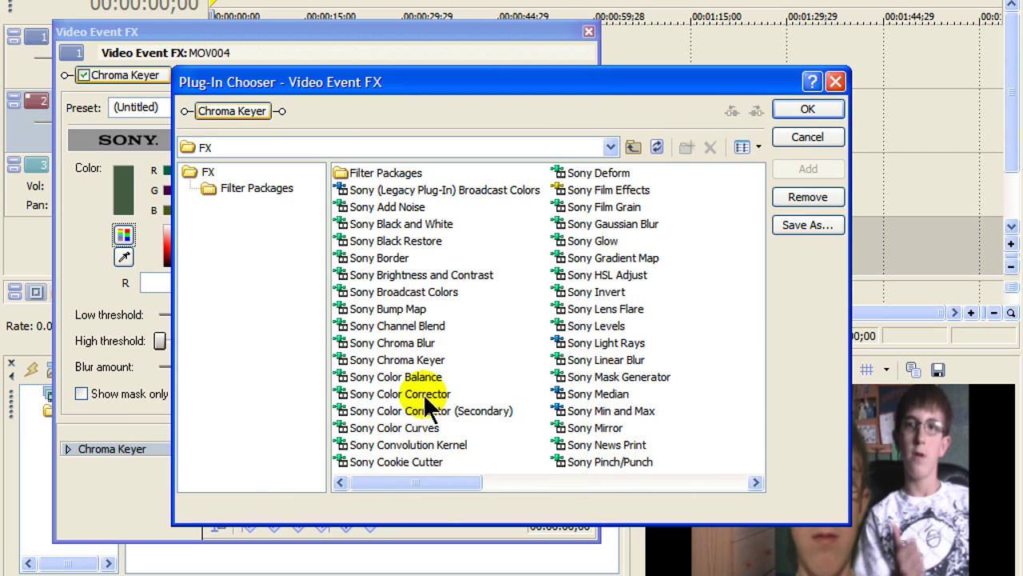
left_click(408, 393)
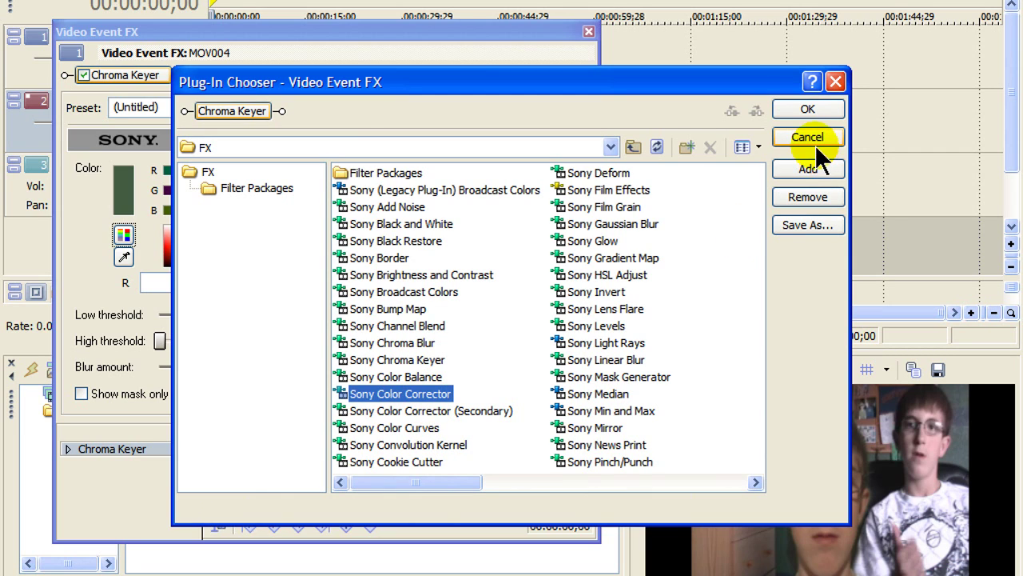
left_click(808, 167)
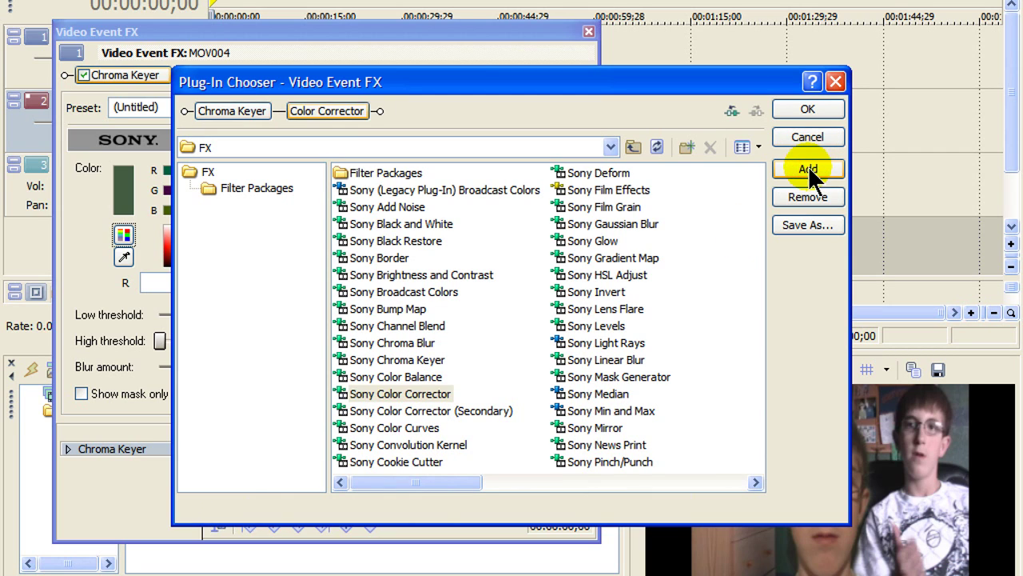
left_click(827, 105)
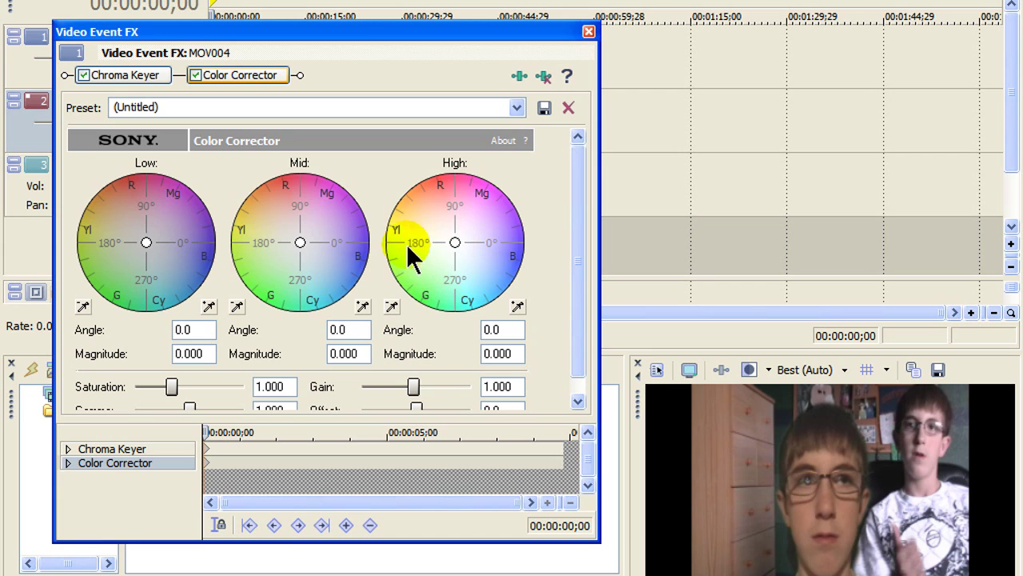
Shift the Low, Mid and High wheels toward blue: 326.3/0.391, 316.3/0.493, 335.0/0.513
mouse_move(157, 247)
left_mouse_down()
mouse_move(171, 264)
mouse_move(167, 255)
left_mouse_up()
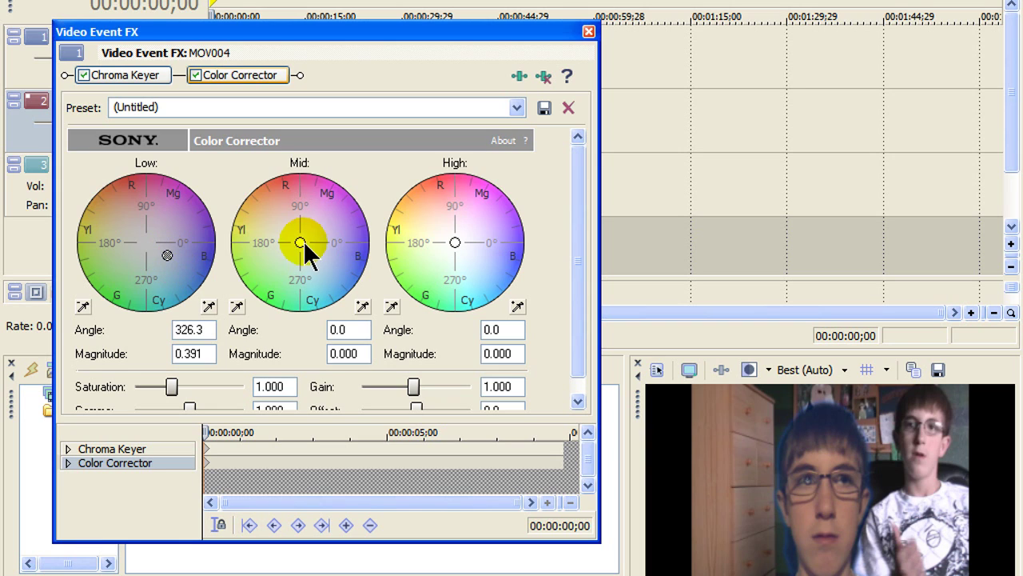
left_click_drag(295, 249, 324, 264)
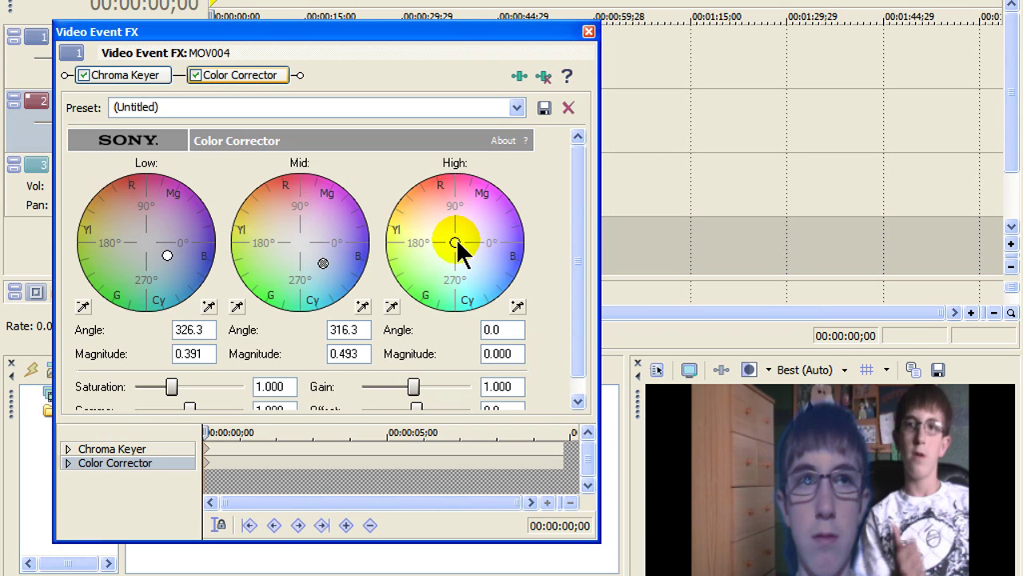
left_click_drag(456, 243, 485, 256)
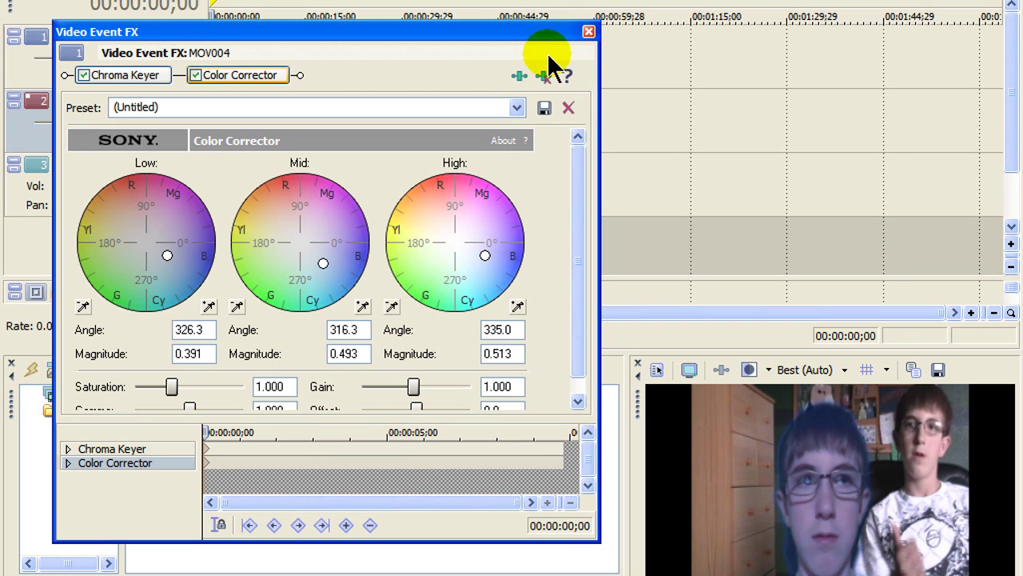
Move the playhead to about 8 s and reposition the head clip's effects window
left_click(593, 31)
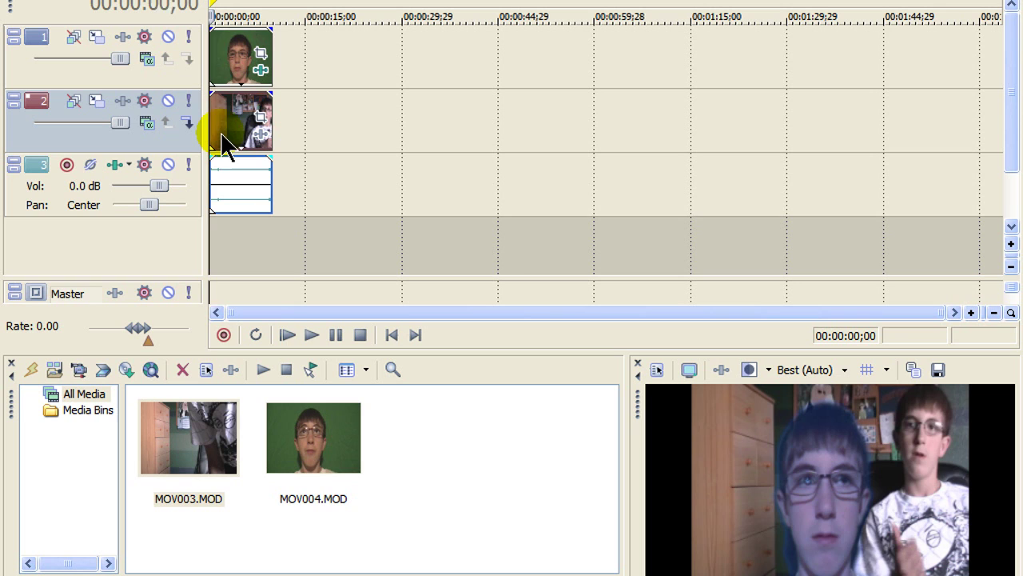
left_click(222, 144)
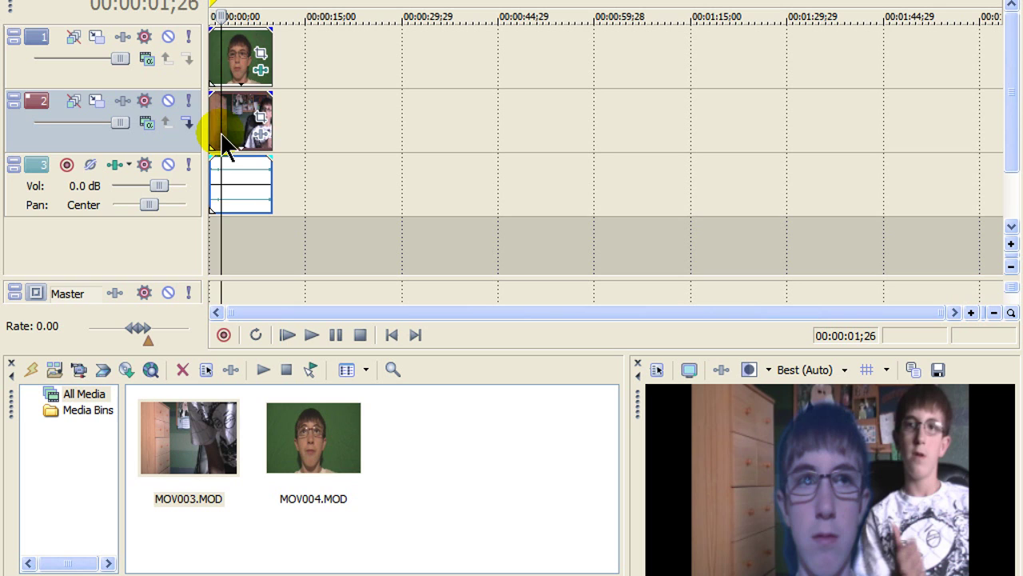
left_click(263, 69)
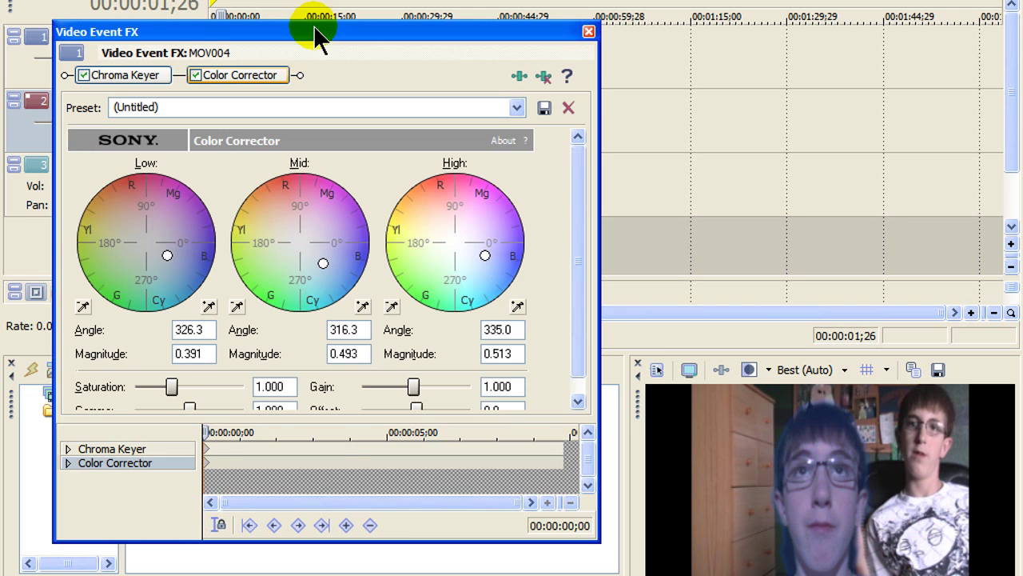
left_click_drag(318, 32, 329, 123)
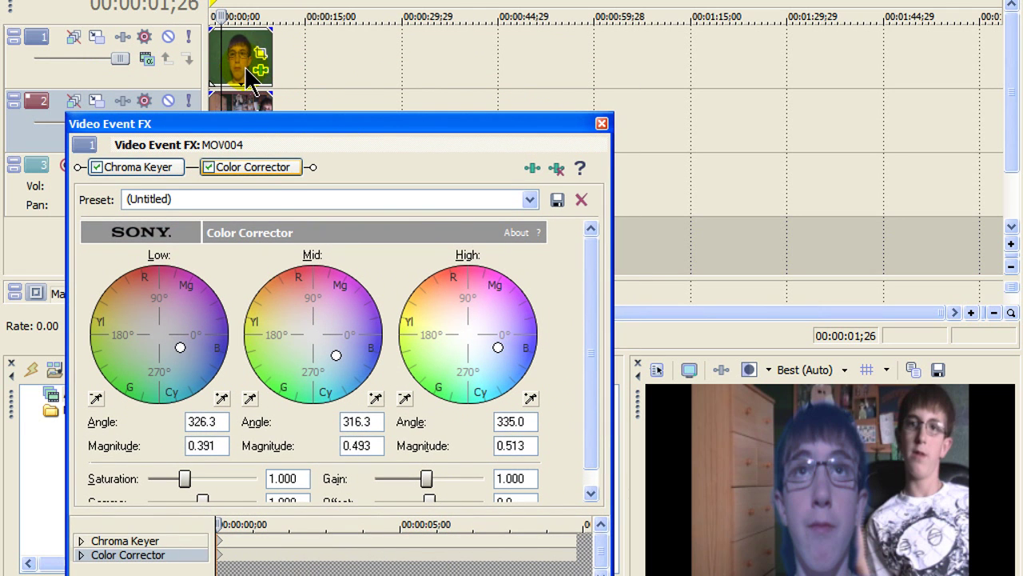
left_click(259, 48)
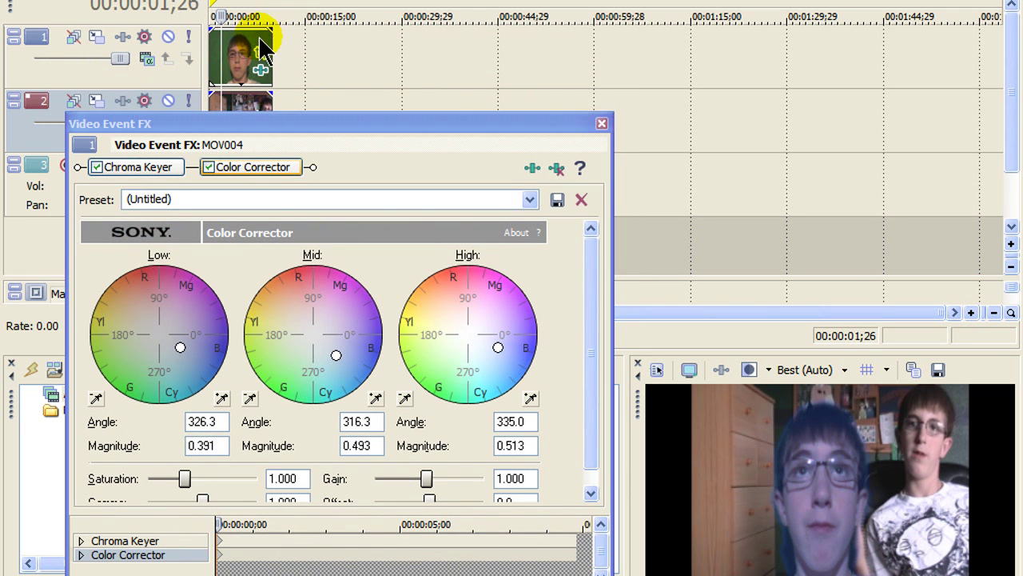
left_click(261, 38)
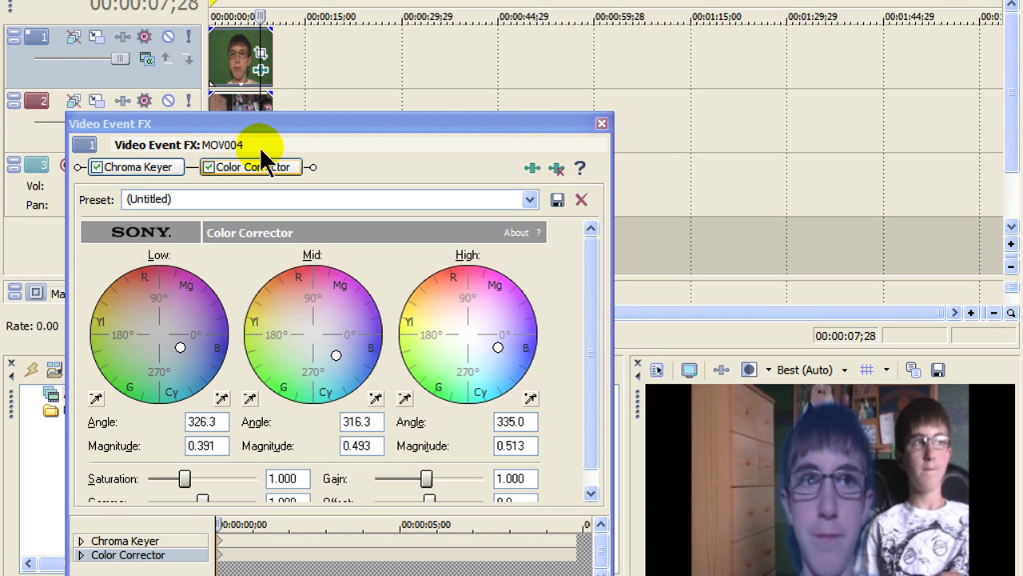
left_click_drag(266, 120, 303, 32)
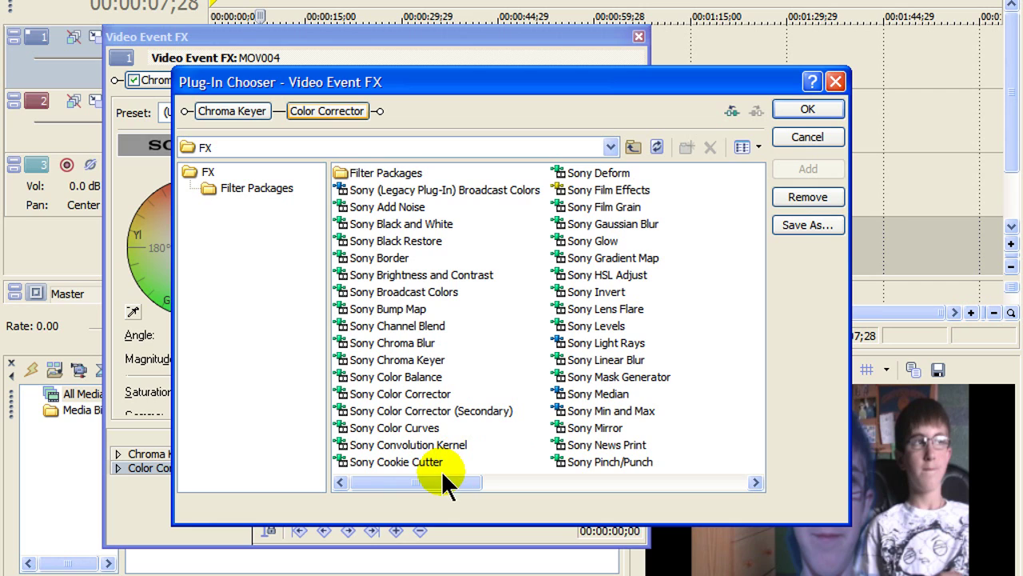
Add Sony TV Simulator to the head clip's chain after the Color Corrector
left_click_drag(443, 474, 560, 477)
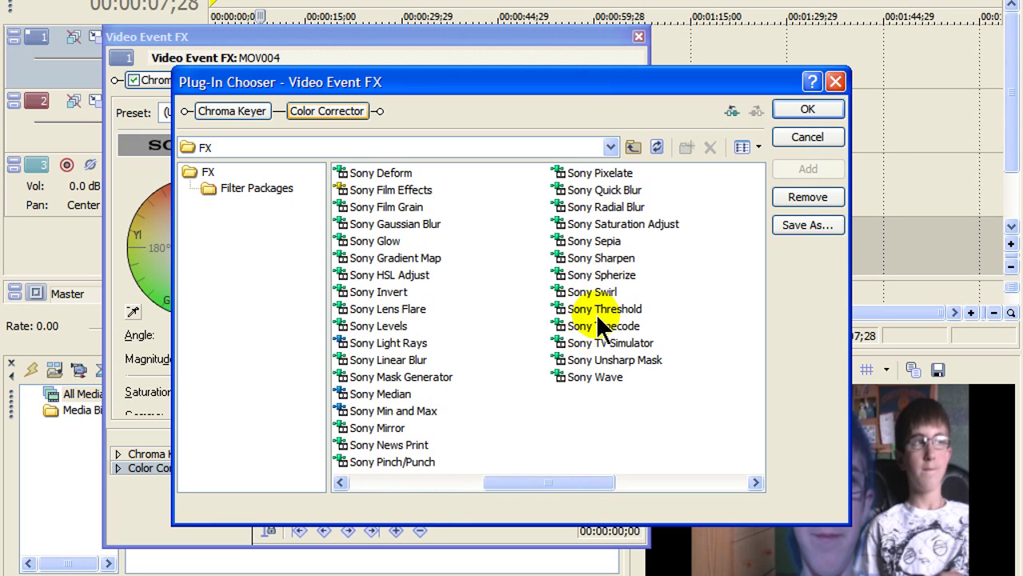
left_click(596, 343)
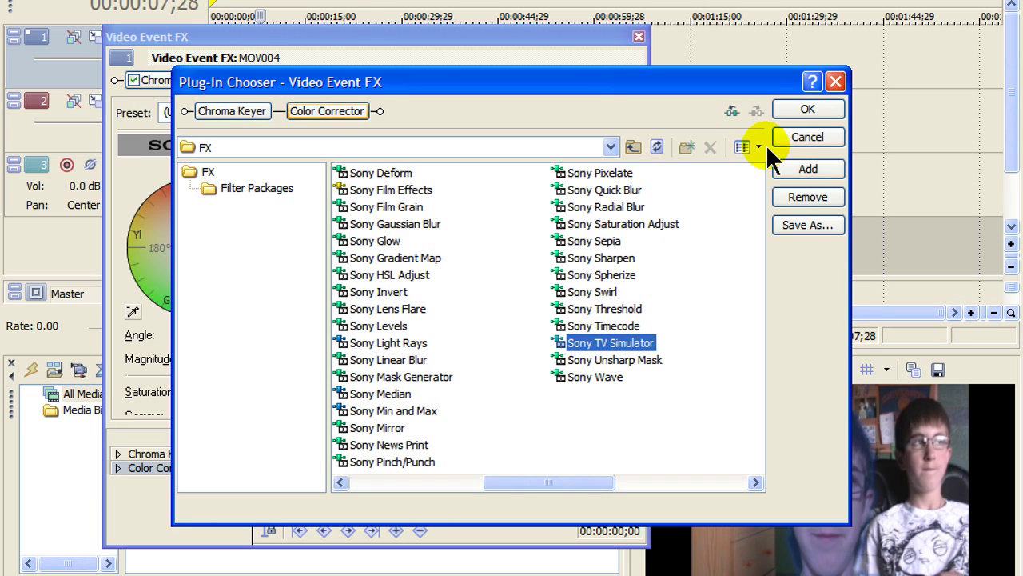
left_click(801, 110)
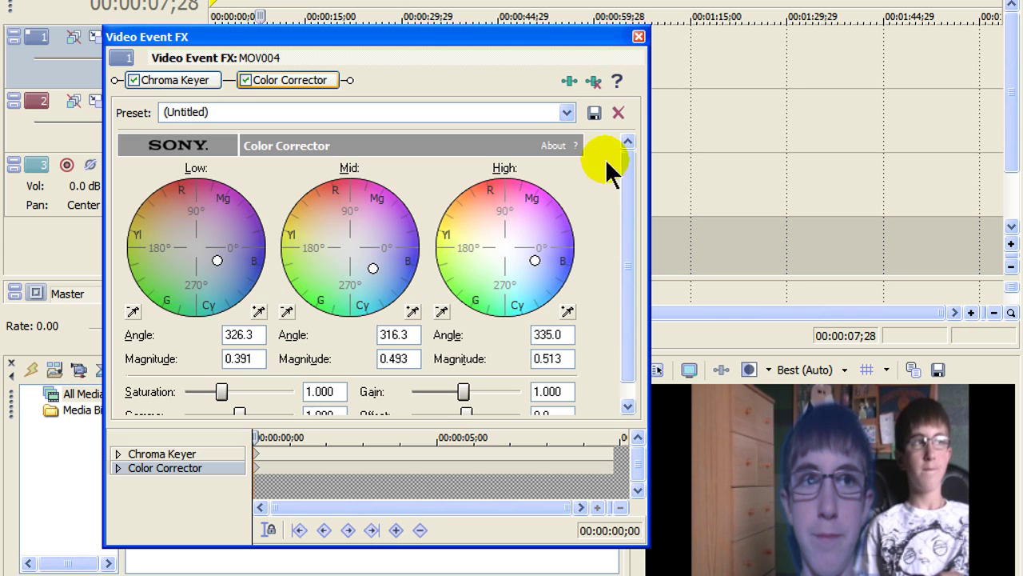
left_click(569, 82)
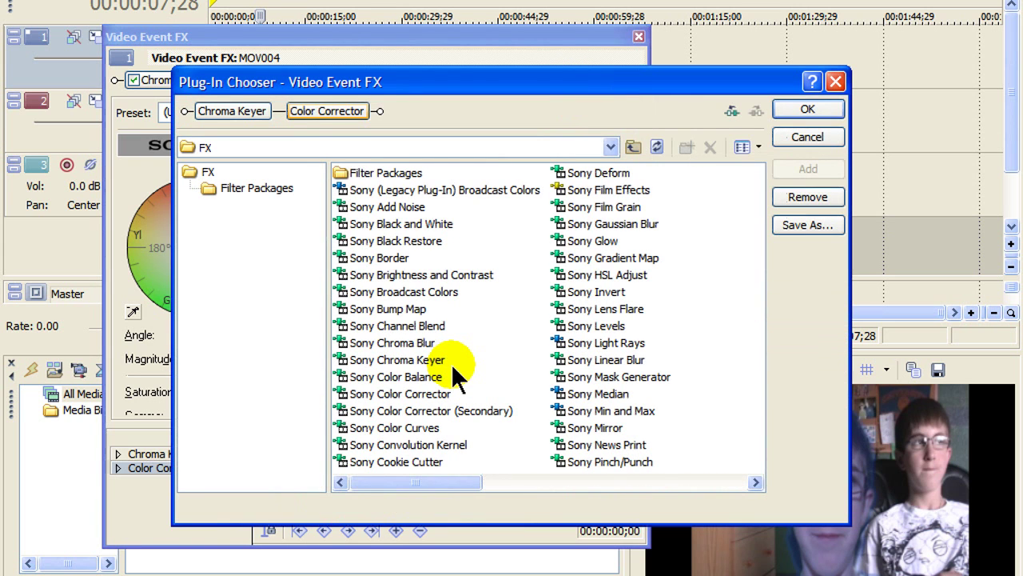
left_click_drag(452, 483, 605, 477)
left_click(614, 343)
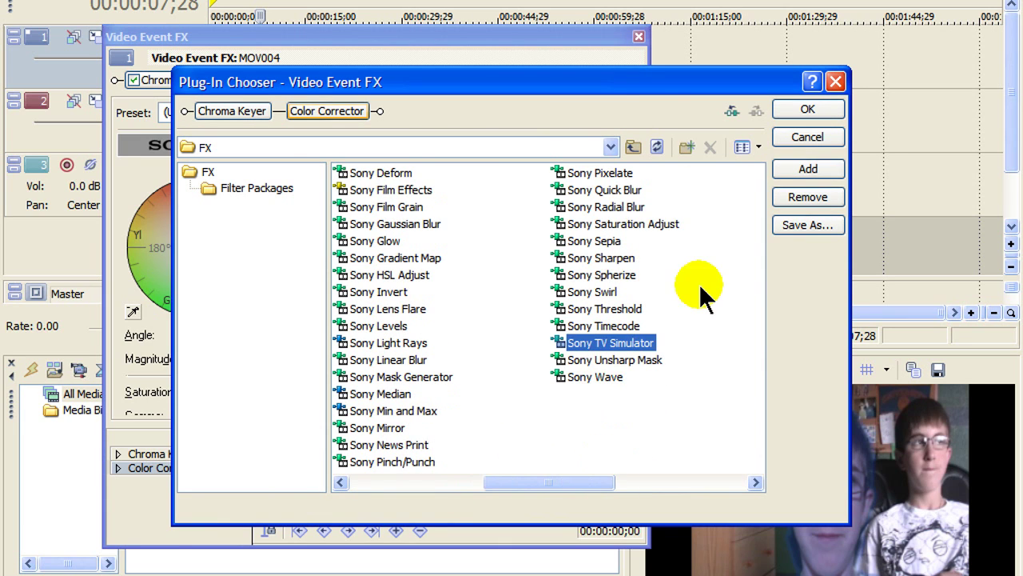
left_click(825, 173)
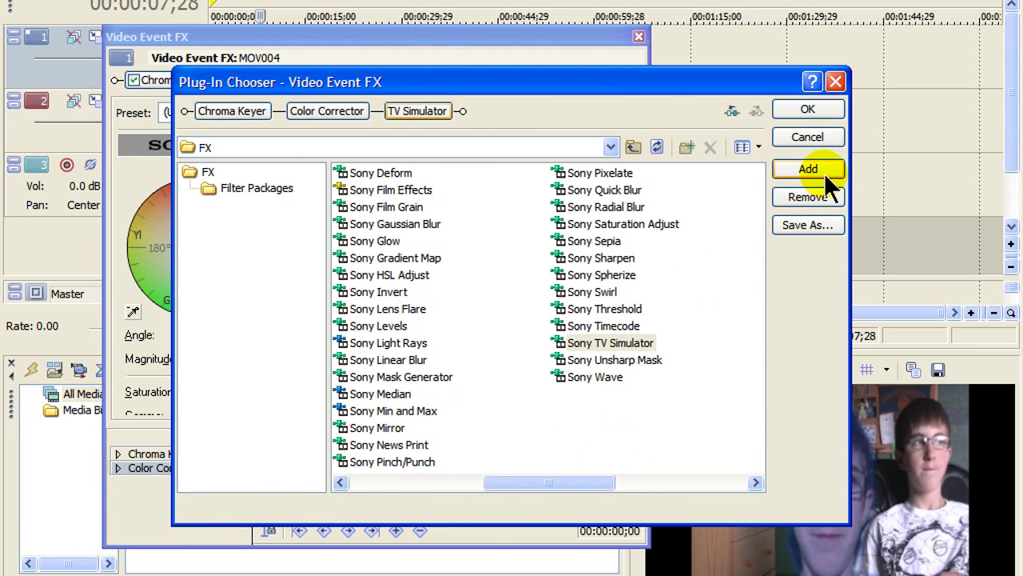
left_click(823, 109)
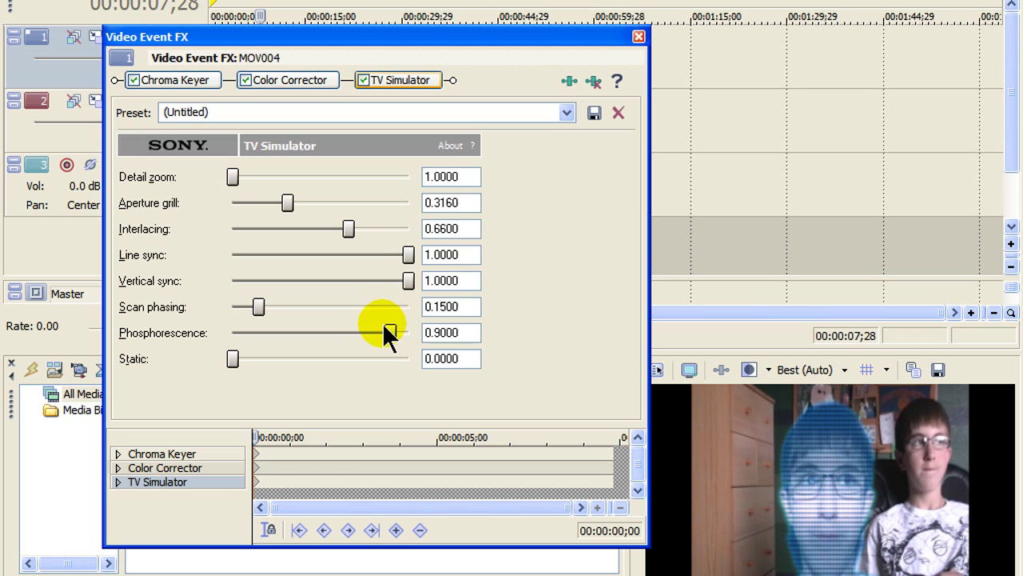
Set TV Simulator Interlacing to 0.4880, Aperture grill to 0.2380 and Phosphorescence near 0.77
mouse_move(388, 331)
left_mouse_down()
mouse_move(312, 334)
mouse_move(405, 334)
left_mouse_up()
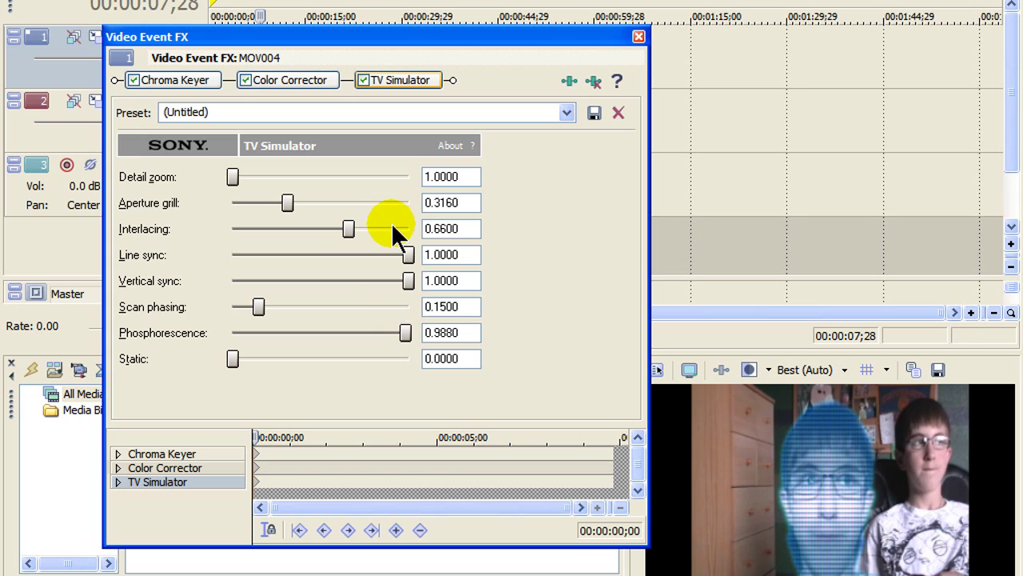
left_click_drag(353, 222, 319, 221)
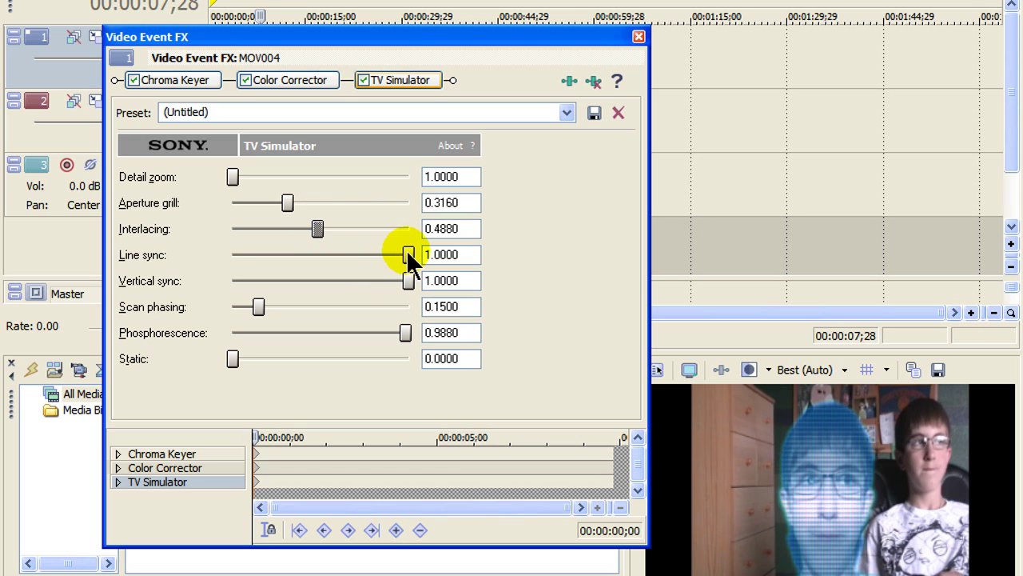
left_click_drag(359, 254, 422, 288)
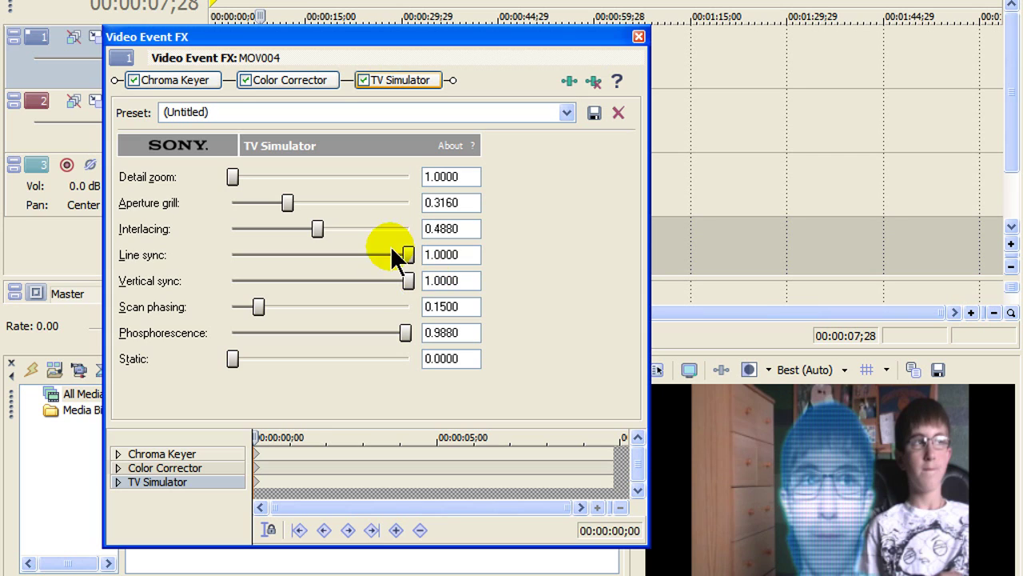
left_click(286, 203)
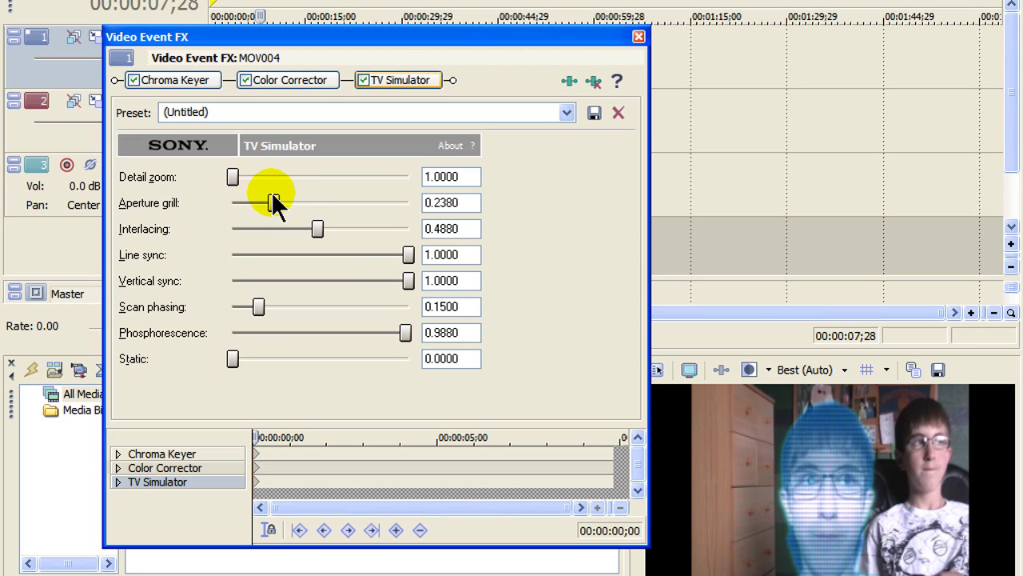
left_click(377, 329)
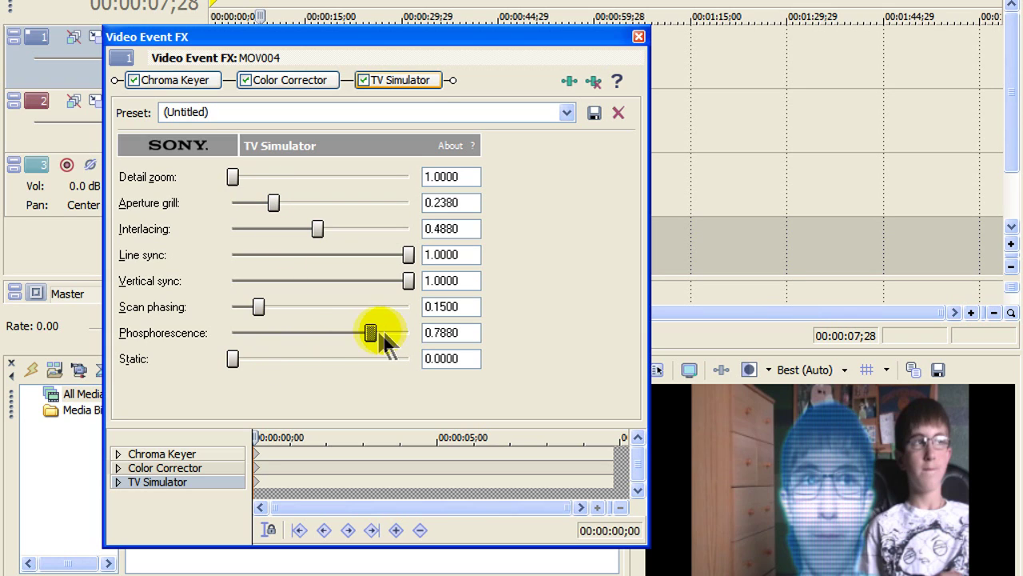
left_click(275, 332)
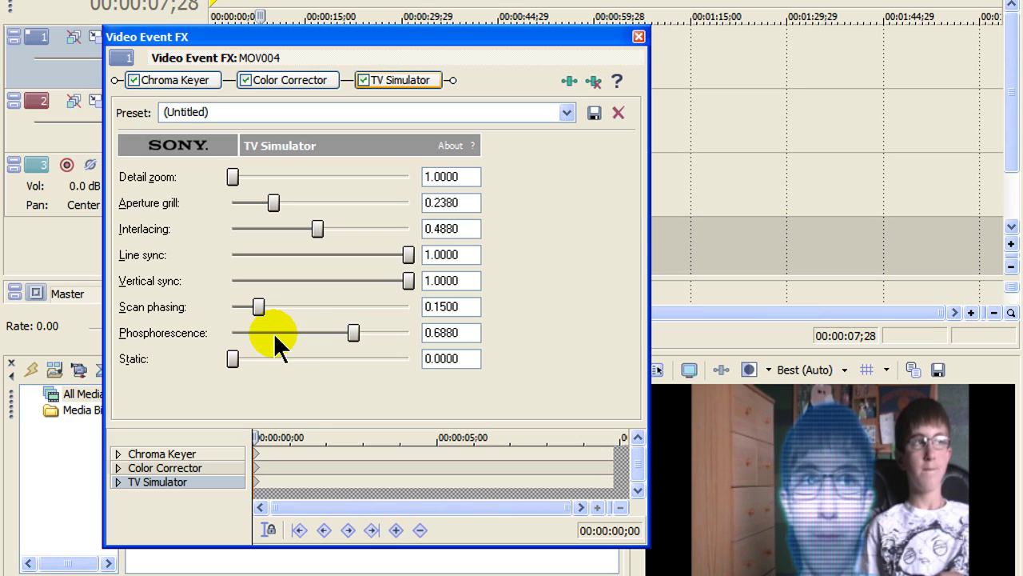
left_click_drag(332, 327, 368, 334)
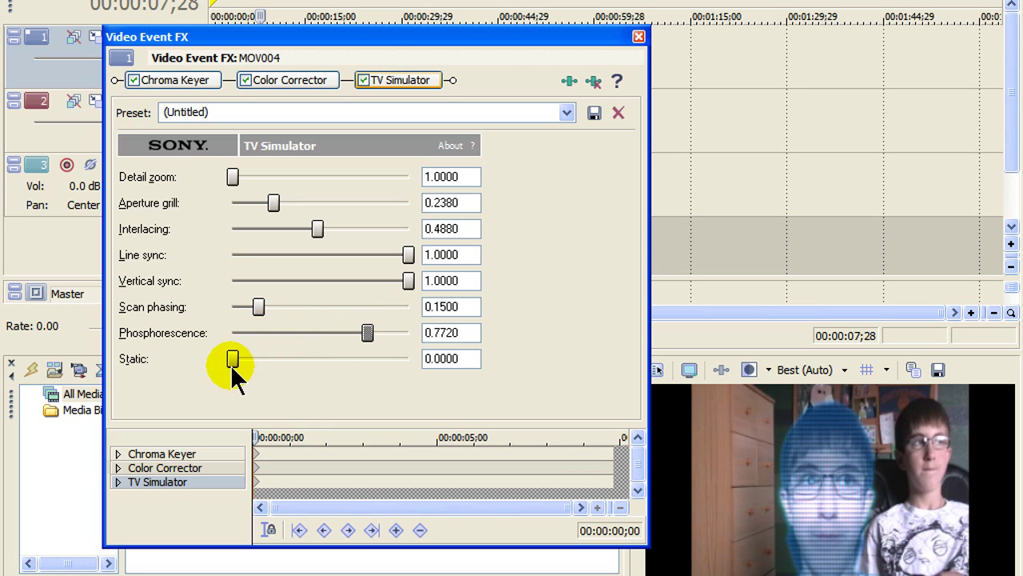
Settle Phosphorescence at 0.7720, raise Static to 0.2440 and lower Scan phasing to 0.0840
left_click_drag(235, 359, 272, 359)
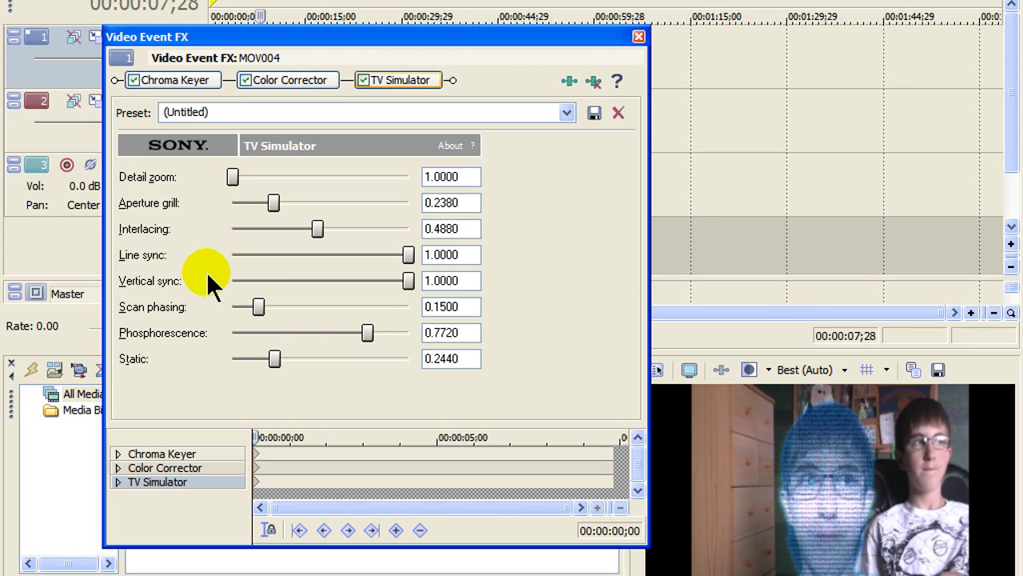
left_click_drag(257, 305, 242, 305)
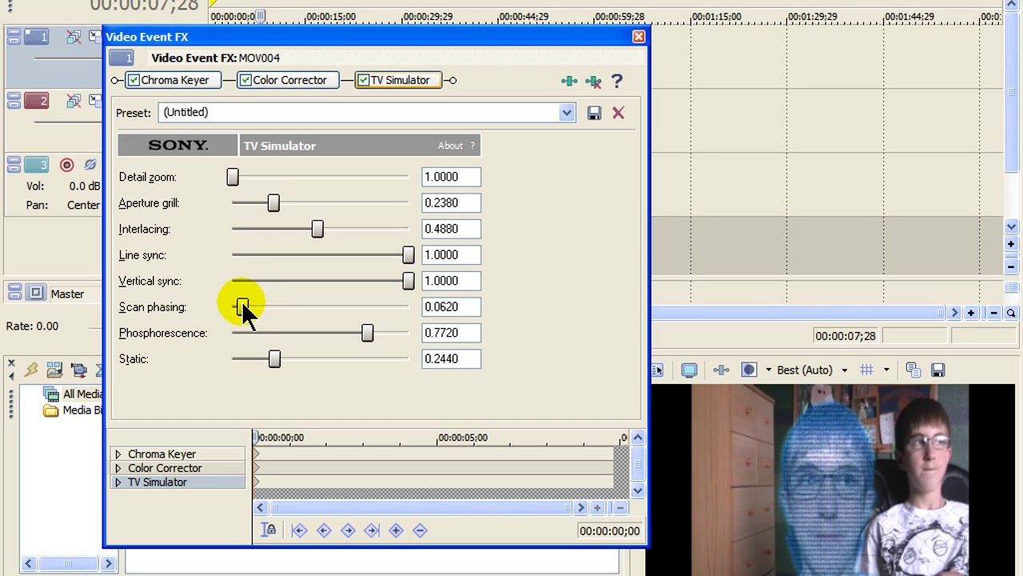
mouse_move(252, 301)
left_mouse_down()
mouse_move(270, 301)
mouse_move(248, 300)
left_mouse_up()
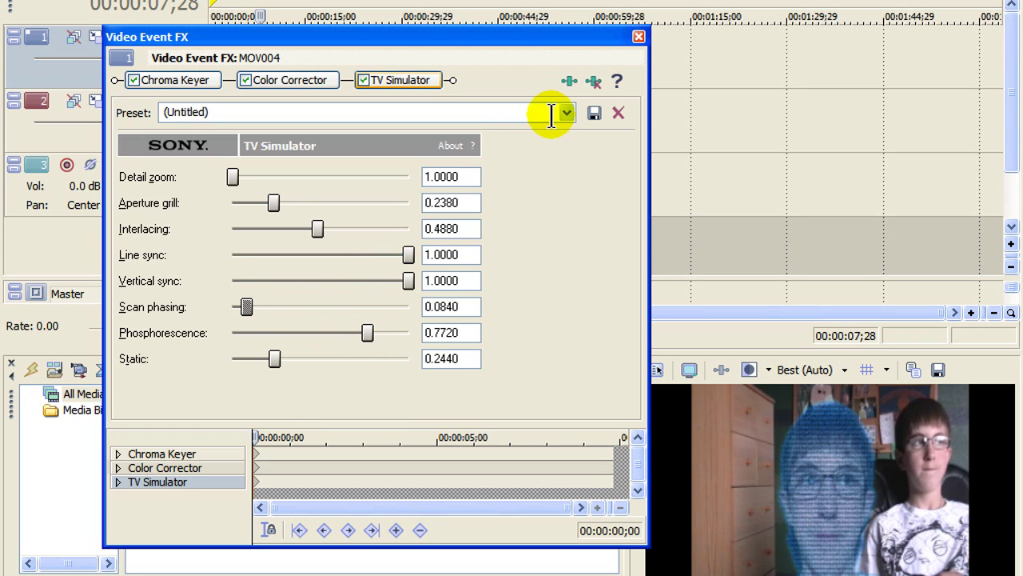
Close the effects window, then use Pan/Crop to shrink the head and move it beside the seated person
left_click(639, 37)
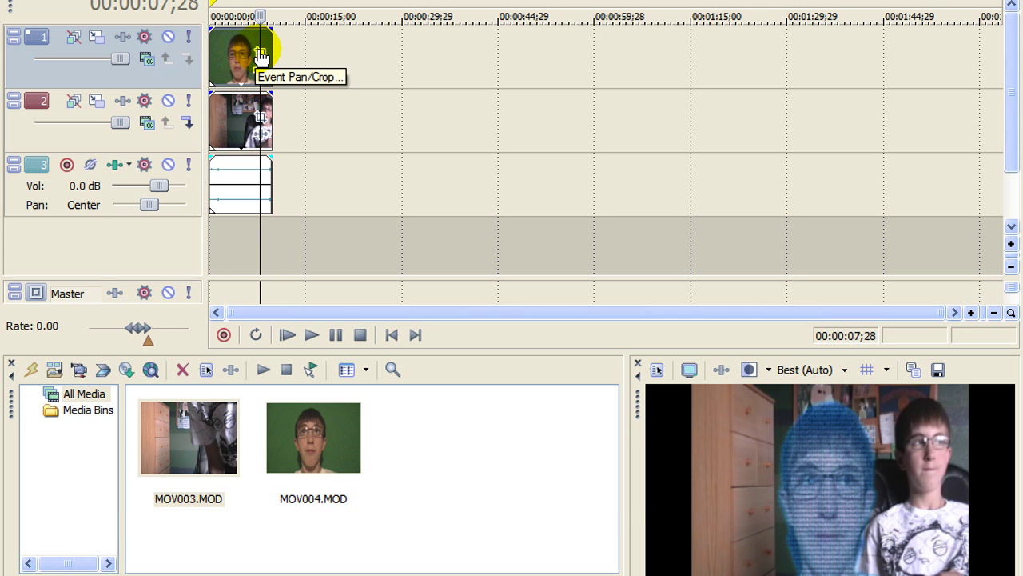
left_click(260, 55)
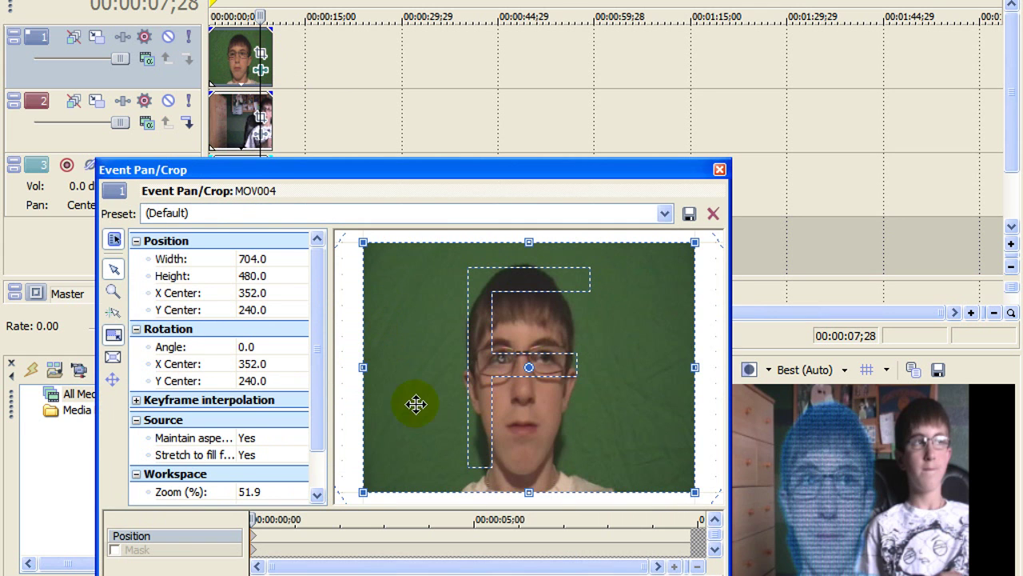
scroll(468, 455, "down", 5)
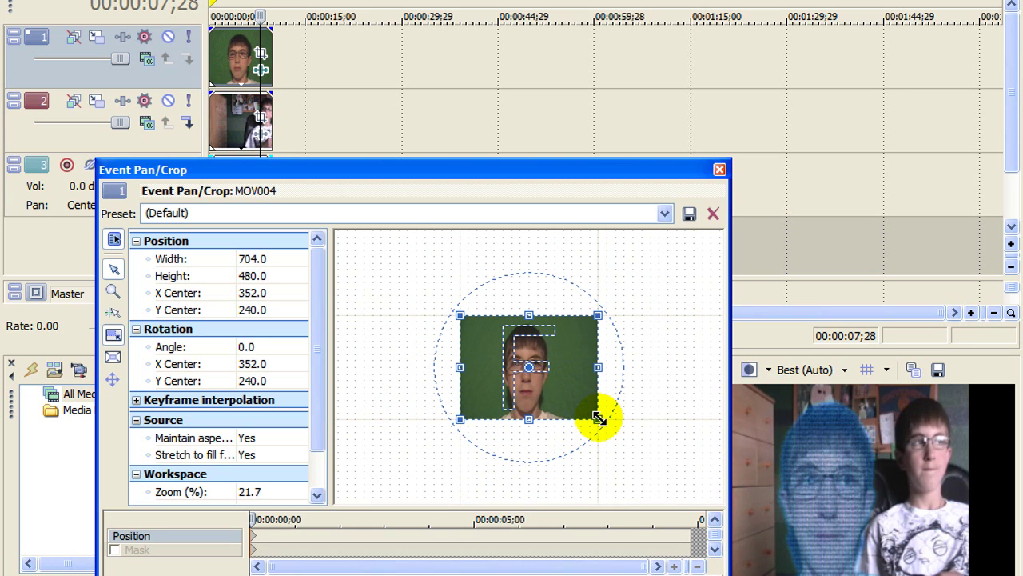
left_click_drag(600, 418, 715, 480)
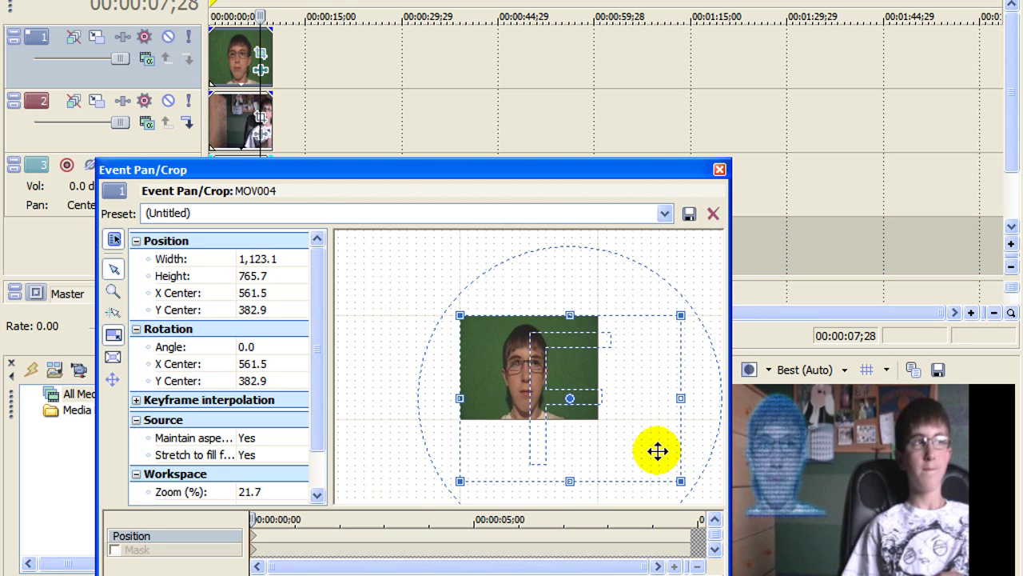
mouse_move(658, 452)
left_mouse_down()
mouse_move(630, 423)
mouse_move(653, 423)
mouse_move(658, 435)
left_mouse_up()
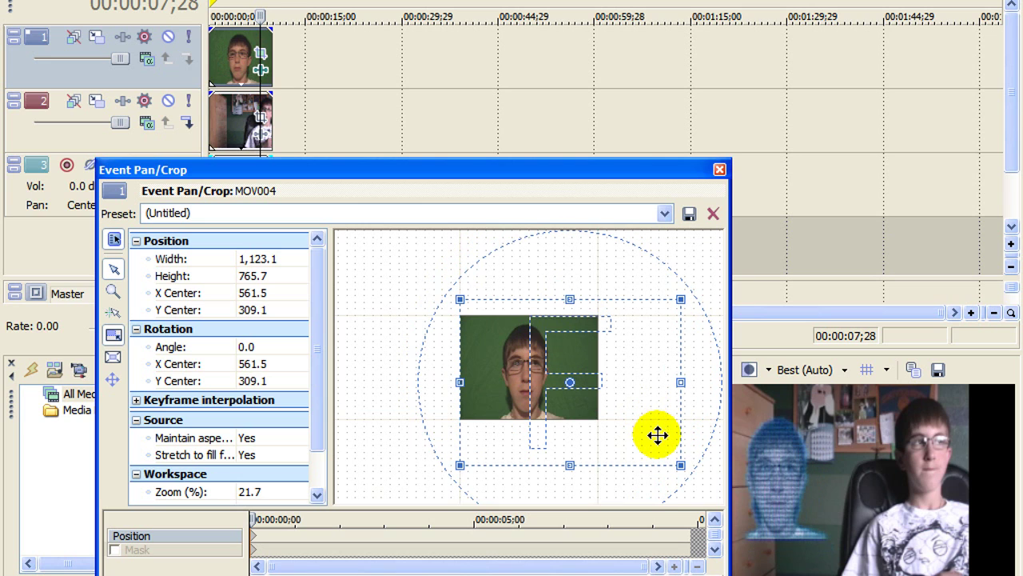
left_click(720, 170)
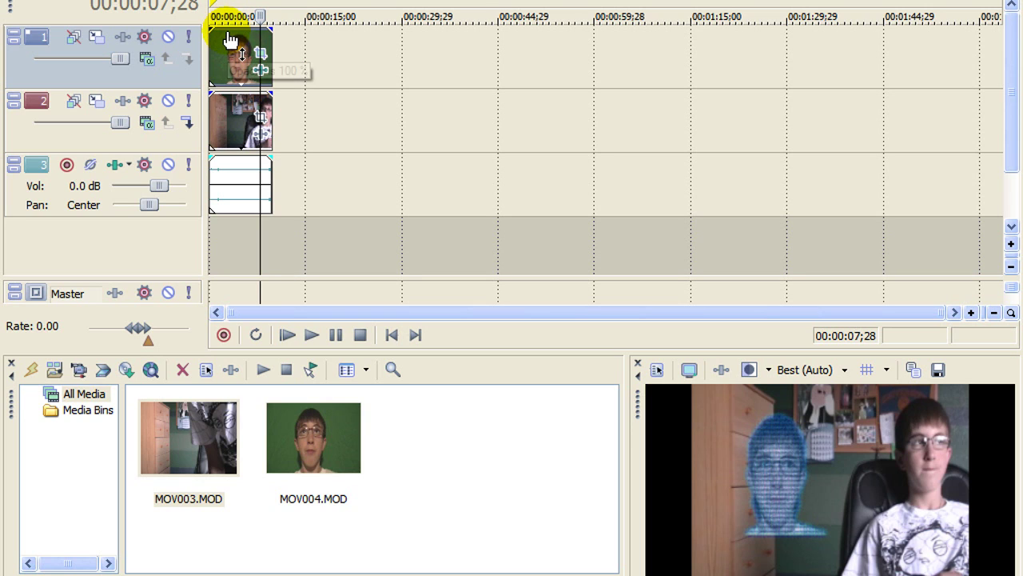
Lower the head clip's opacity envelope toward 62% and preview the composite near the start
left_click_drag(228, 31, 231, 53)
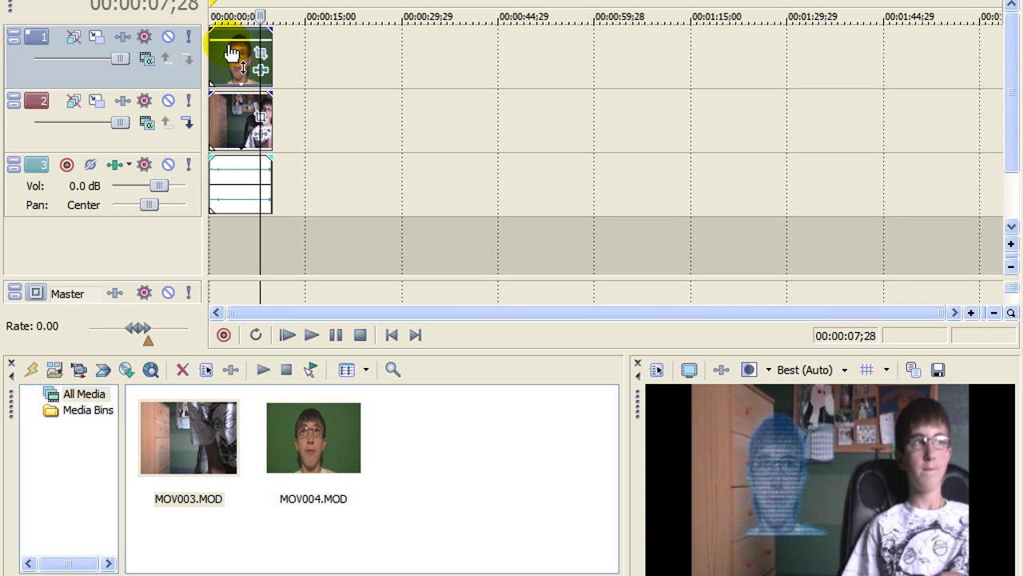
left_click(204, 120)
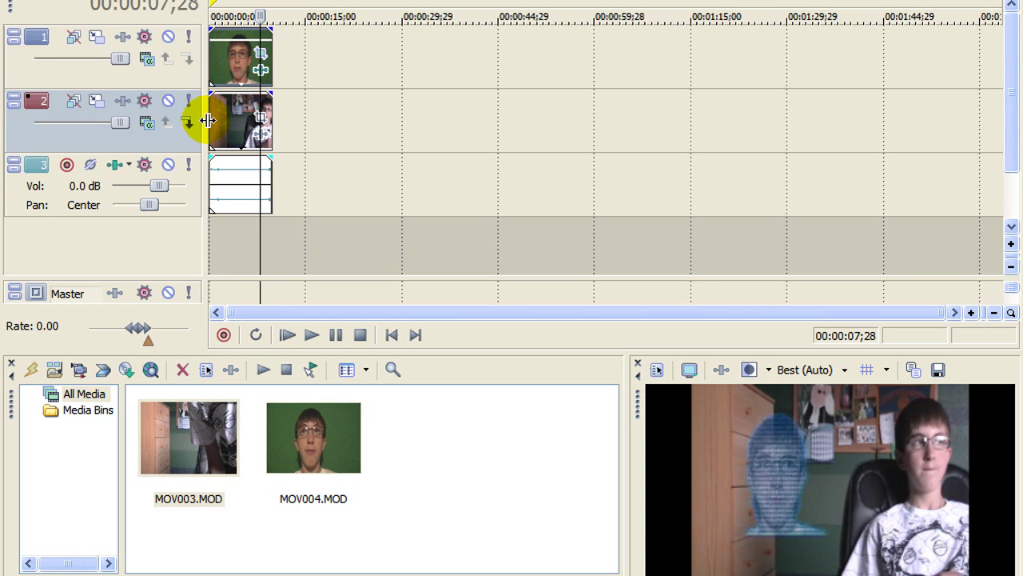
left_click(206, 120)
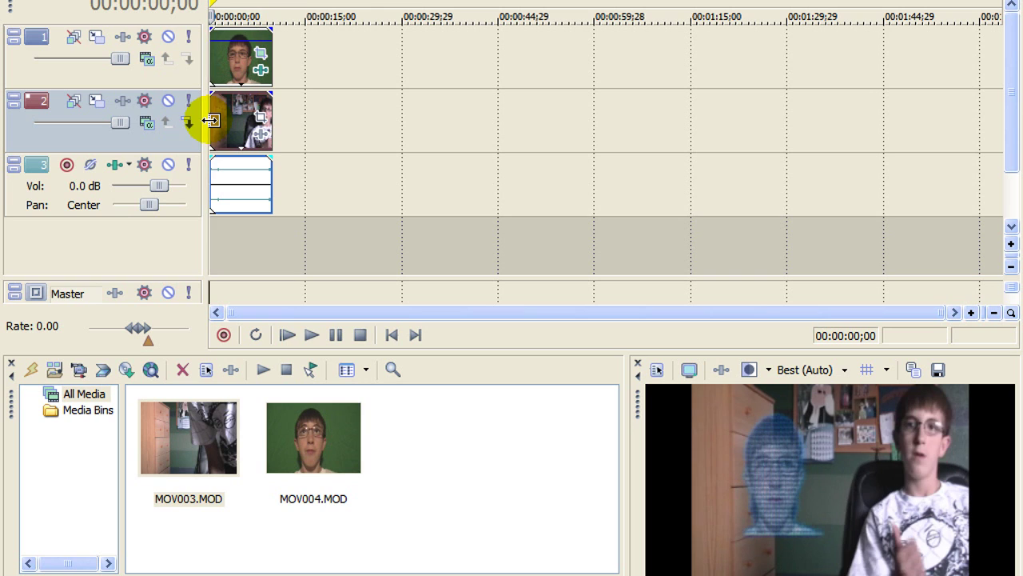
left_click(221, 125)
left_click(227, 126)
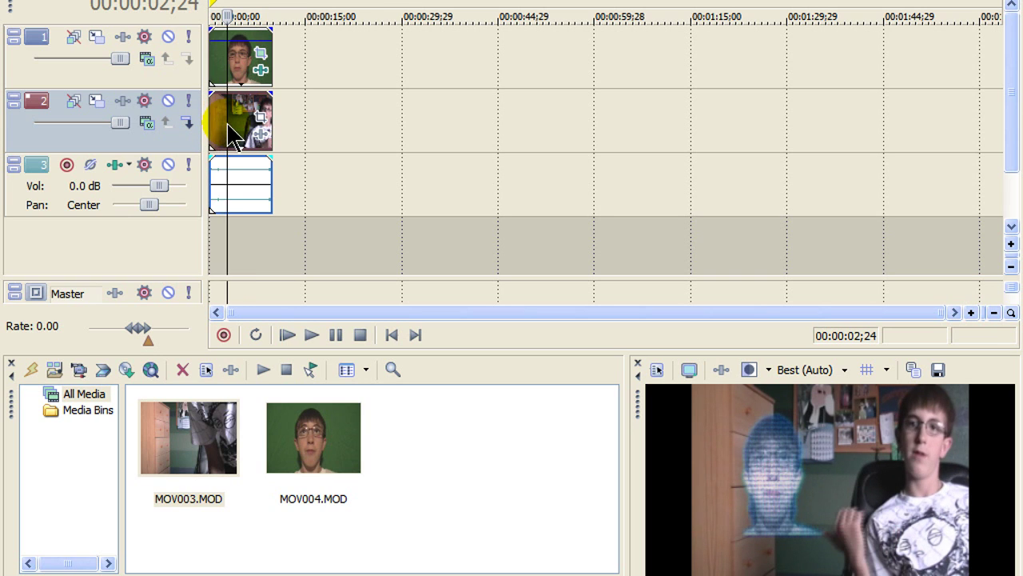